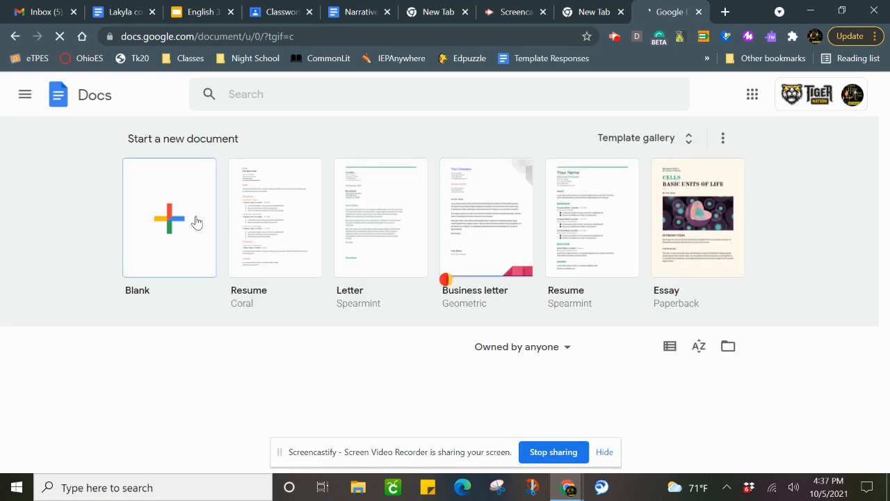
Create a blank document and insert page numbers at the right end of the header.
left_click(181, 265)
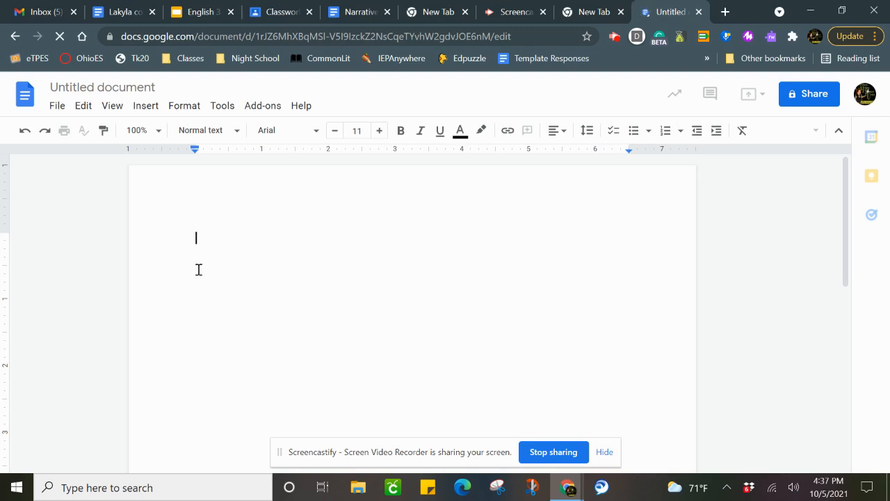
double_click(201, 242)
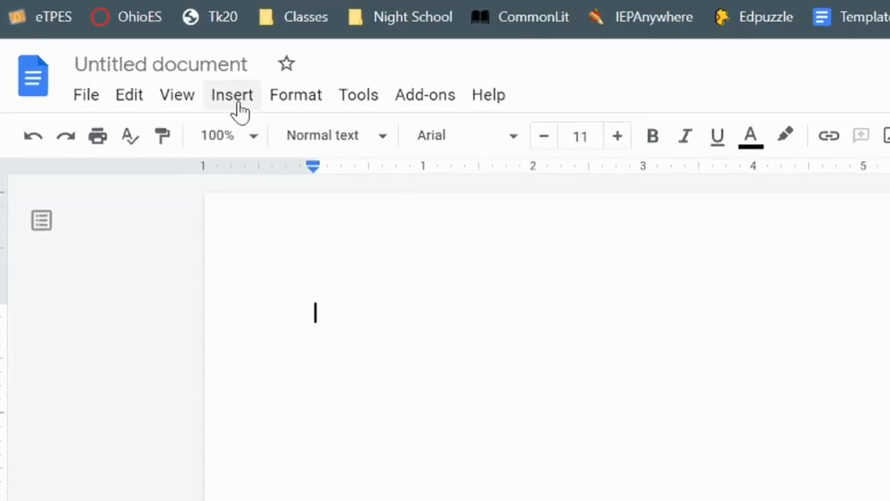
left_click(240, 103)
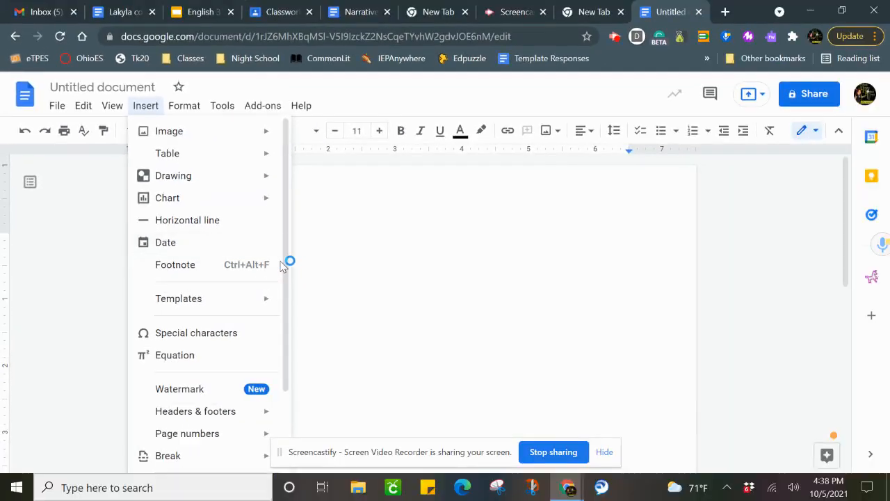
left_click_drag(283, 267, 289, 352)
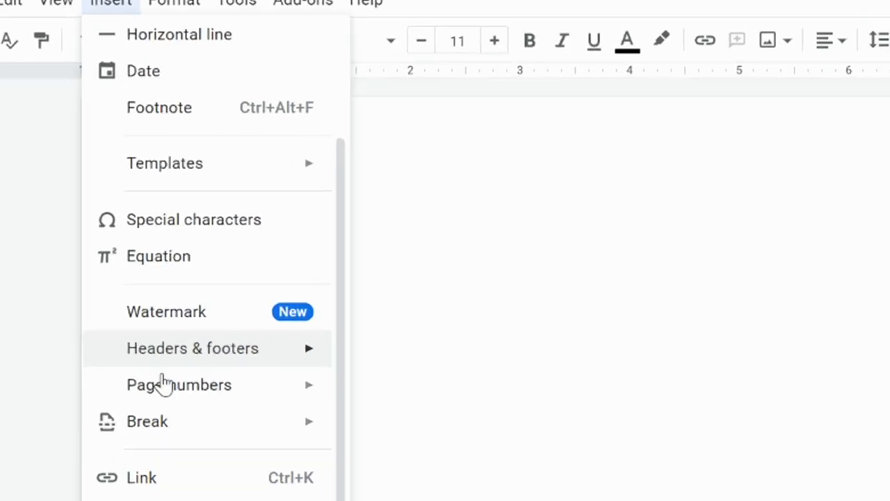
mouse_move(180, 349)
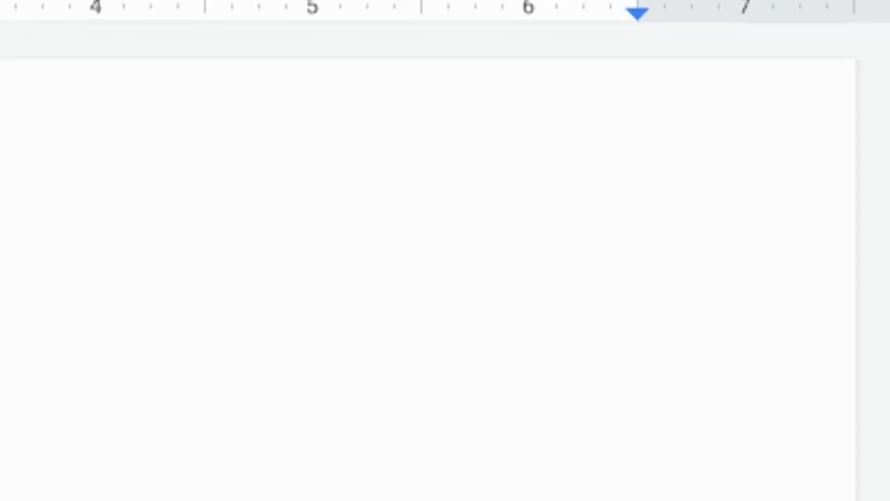
left_click(321, 191)
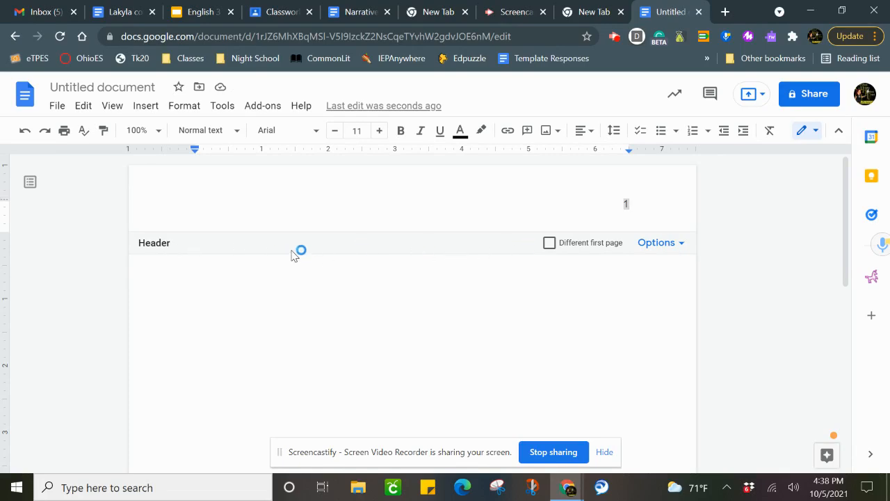
Add the student's last name before the page number in the header and return to the document body.
left_click(614, 209)
type("Doe")
left_click(283, 288)
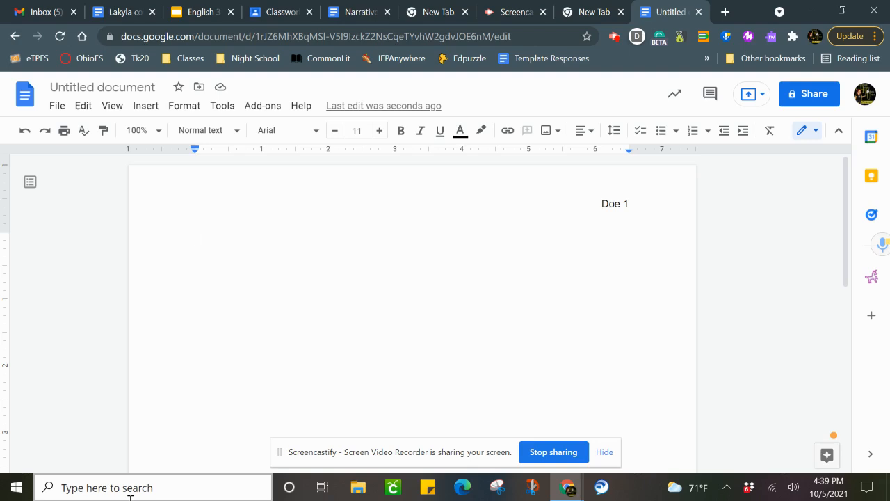
Begin the MLA heading with the student's full name on the first line and the teacher's name on the second.
type("Taylor Doe")
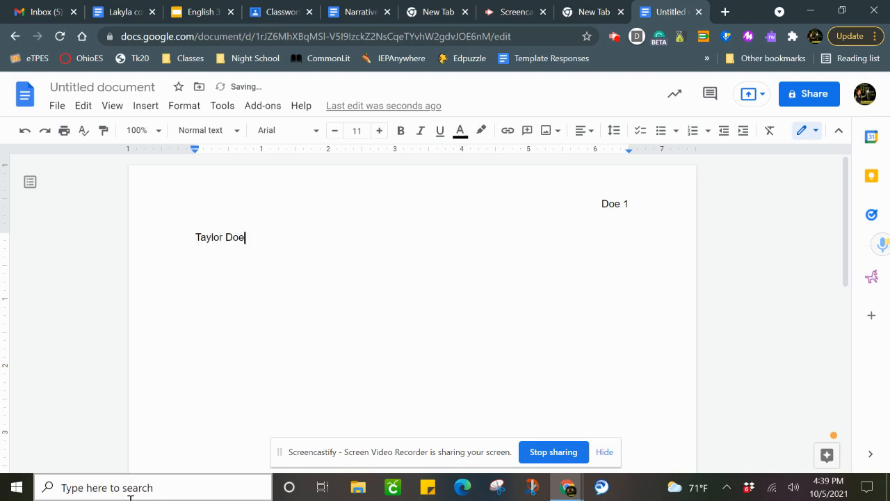
key("Return")
type("Mrs. Smith")
key("Return")
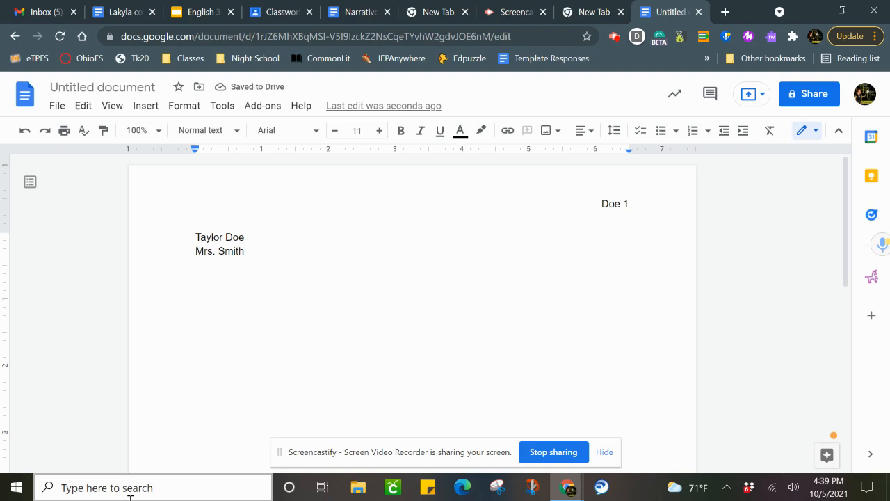
Complete the heading with "English 4" on the third line and the date "5 October 2021" on the fourth.
type("English ")
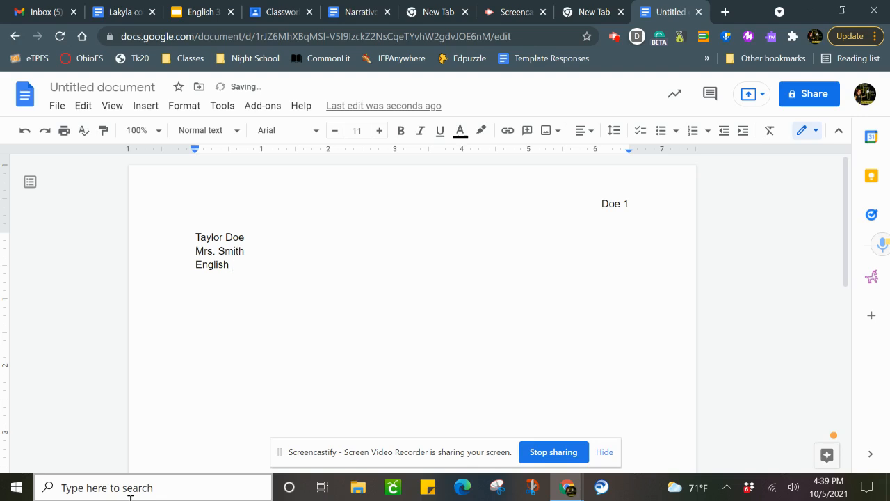
type("$")
key("BackSpace")
type("4")
key("Return")
type("5 October 2")
key("Tab")
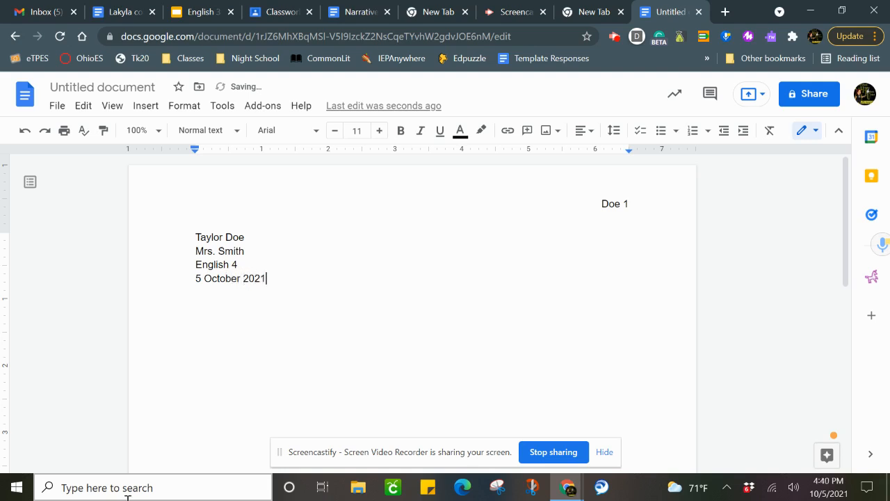
Leave a blank line below the date, enter the title "Title Of My Essay" and start a new line after it.
key("Return")
key("Return")
type("Title of My")
key("BackSpace")
key("BackSpace")
key("BackSpace")
key("BackSpace")
key("BackSpace")
type("o")
key("BackSpace")
type("OF")
key("BackSpace")
key("BackSpace")
type("f MY E")
key("BackSpace")
key("BackSpace")
key("BackSpace")
type("y Essay")
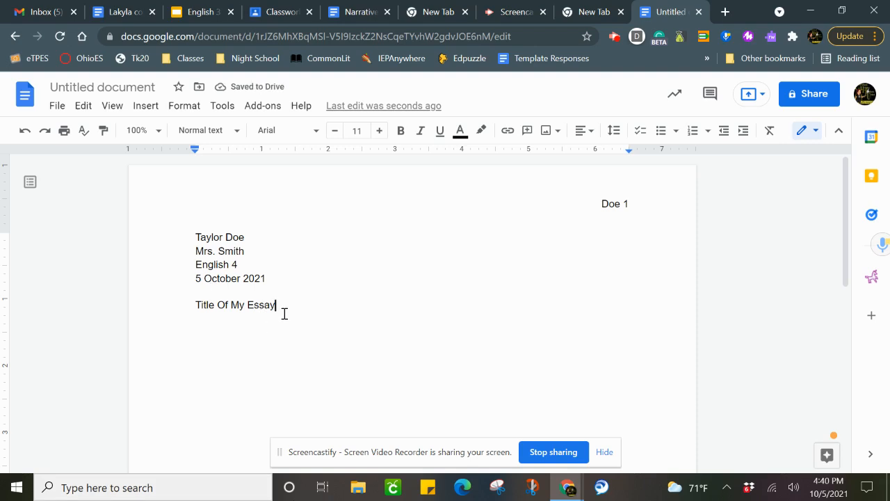
key("Return")
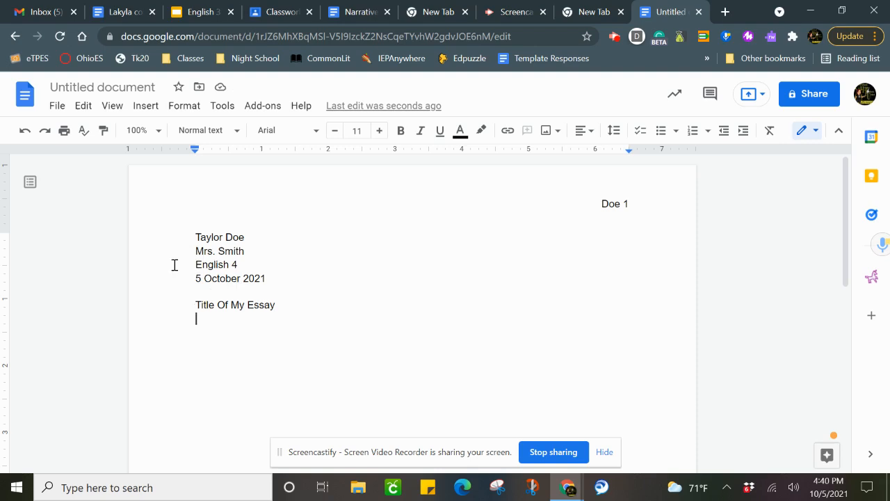
Remove the blank line between the date and the essay title, and center the title.
left_click(197, 292)
key("BackSpace")
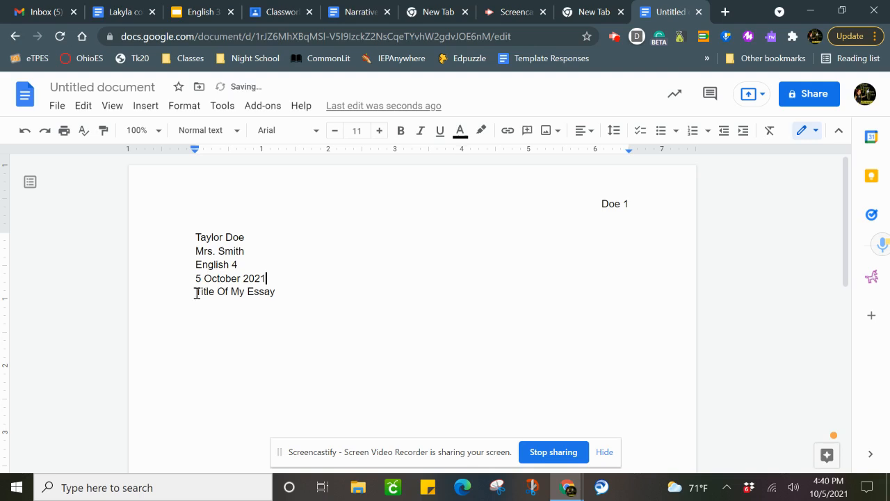
mouse_move(194, 291)
left_mouse_down()
mouse_move(281, 291)
mouse_move(196, 293)
left_mouse_up()
left_click_drag(196, 292, 273, 291)
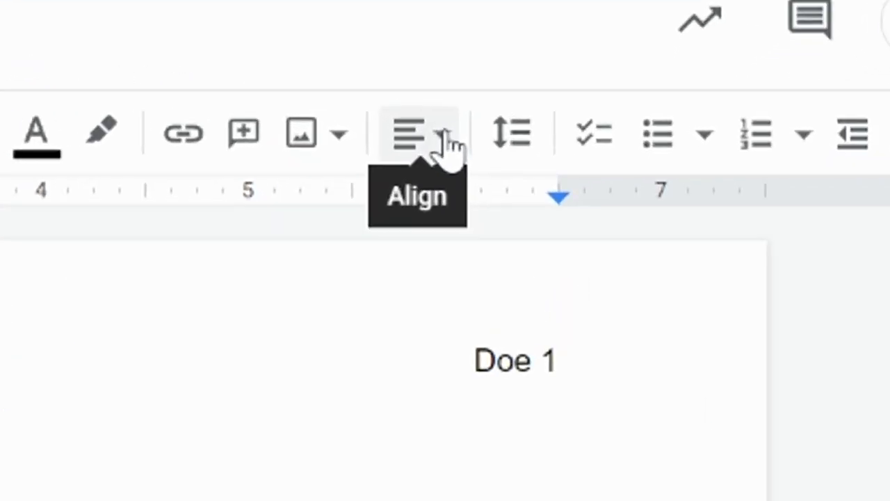
left_click(445, 136)
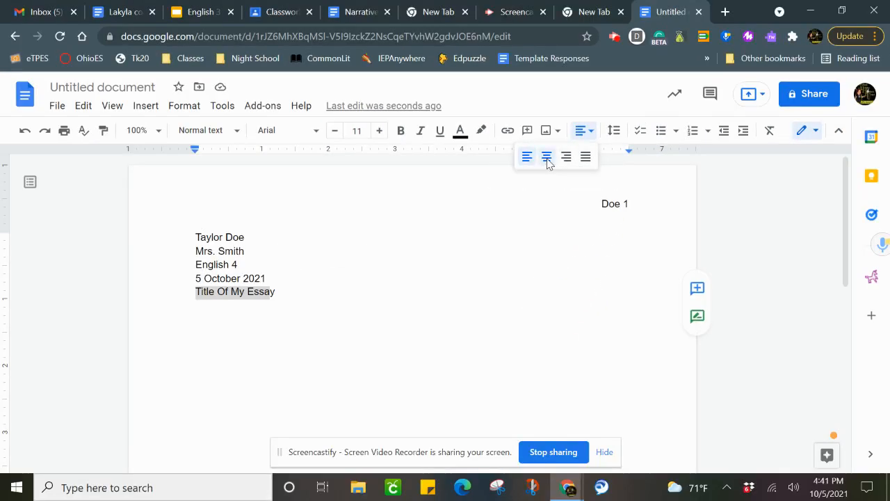
left_click(547, 158)
left_click(461, 295)
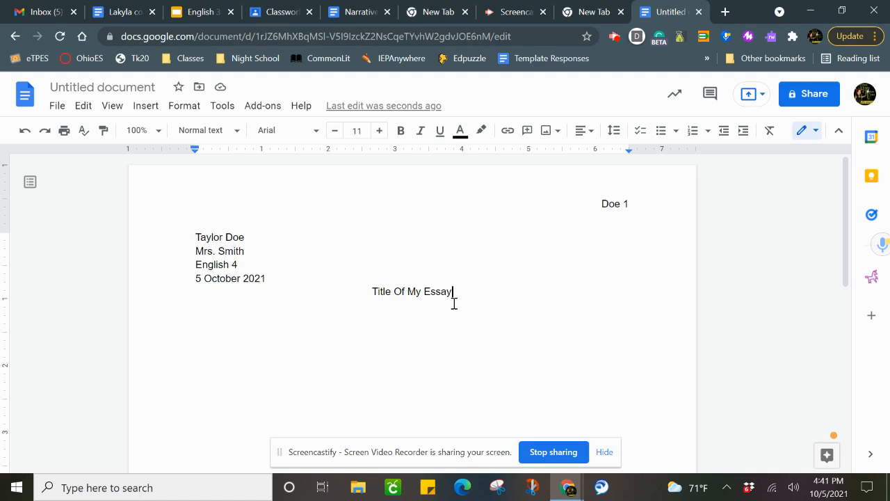
Start a left-aligned, indented body paragraph below the title with the text "To indent click the TAB".
key("Return")
left_click(588, 132)
left_click(526, 159)
key("Tab")
type("To indent click ")
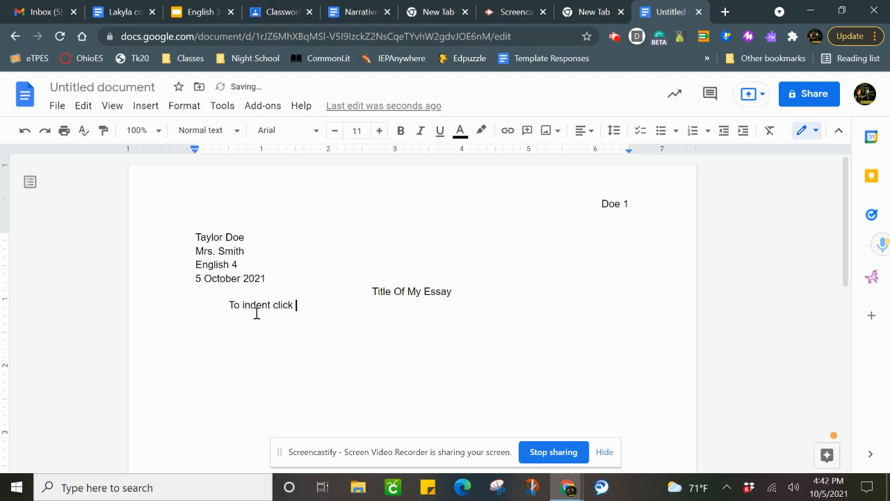
type("the TAB")
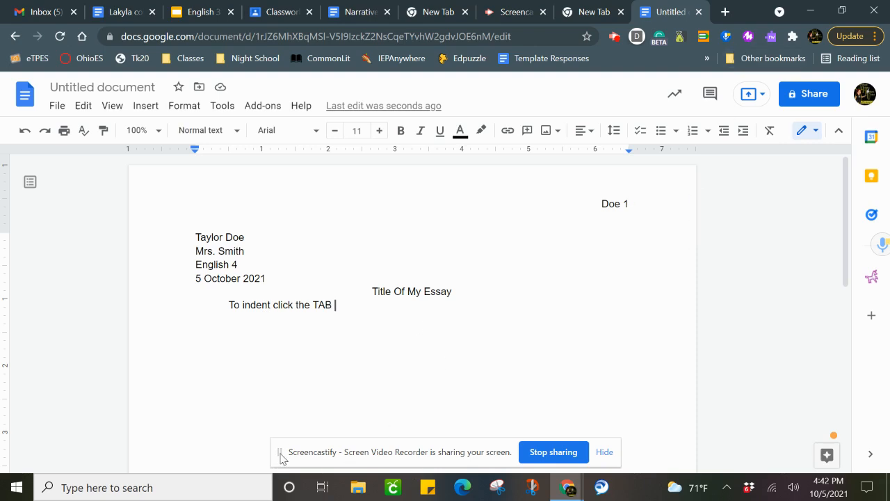
left_click(615, 36)
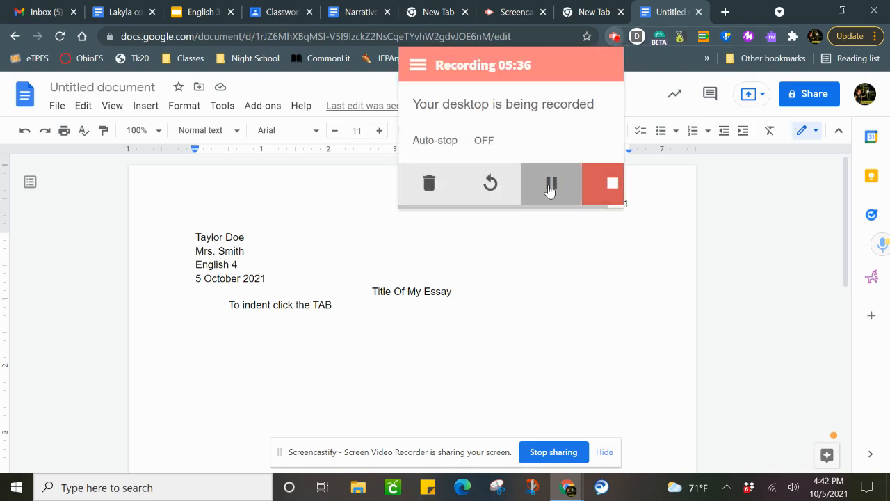
left_click(551, 184)
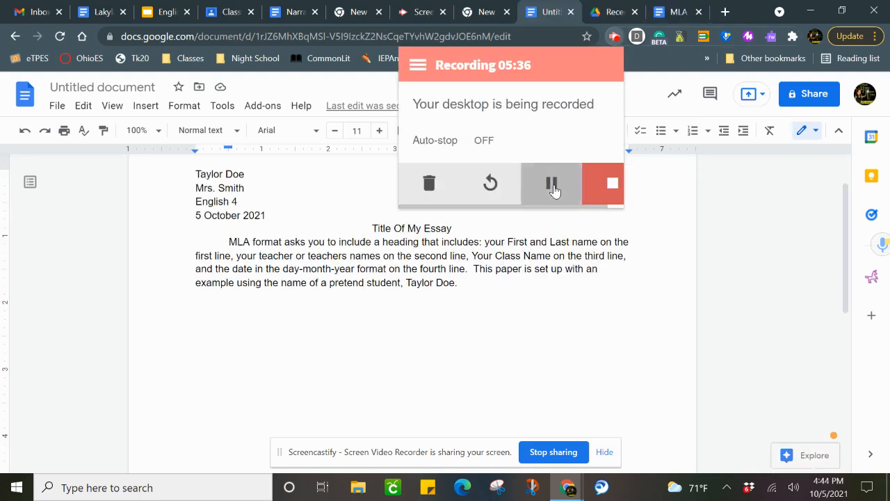
left_click(511, 298)
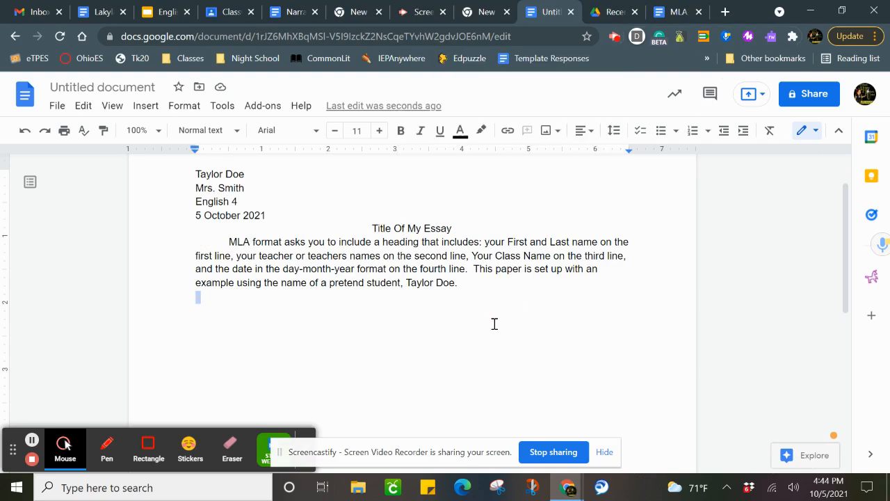
Below the first body paragraph, add paragraphs explaining the running header, the centered title, and double spacing with indented paragraphs.
left_click(466, 284)
key("Return")
type("Your paper will also need to include a header that shows the page number and your last name. The page number should be aligned to the left side of your paper, while your last name should be on the same line, but aligned as close as possible to the right side of the page.  You can use the alignment tool in the toolbar to align the page number to the left, but you will need to use your TAB key to move your cursor to where you will need to place your last name in the header. Each page of your paper will need to include this header as what is called a \"running header\". You will not need to re-type anything, the header will automatically move to your next page when you start typing on it and it will update with the new page number. The title of your paper should be centered above the body of your essay.  The title should not be in bold, italics, underlined, or in quotation marks.  It should also be the same size and font as the text of your paper.  Do not include an extra space between your title and the body of your paper or an extra space between your heading and the title.  We will talk about line spacing in the next paragraph. The entire paper, including the body of your essay, the title, and your heading with from your full first and last name to the date, must be double spaced.  Each of your paragraphs for your essay must also be indented one time using the TAB key.  And, you should not add an extra space between paragraphs.")
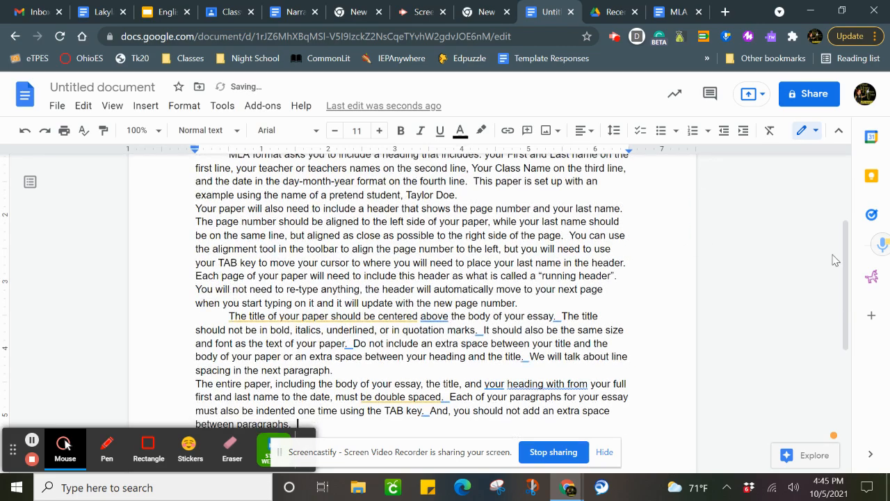
Indent the first lines of the paragraphs beginning "Your paper will also need" and "The entire paper".
left_click_drag(847, 261, 847, 240)
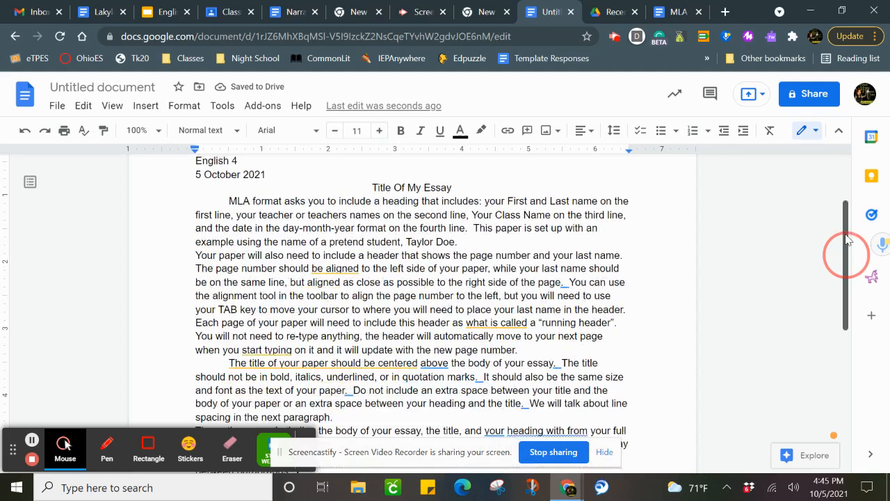
left_click(197, 255)
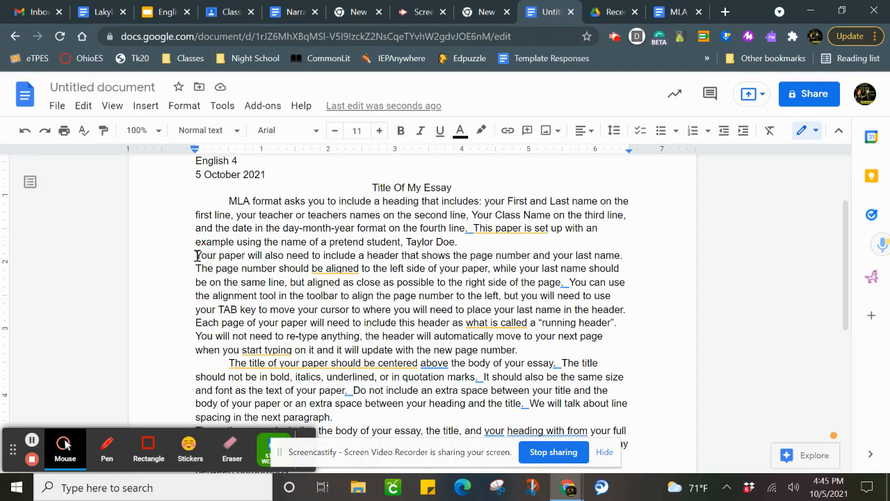
key("Tab")
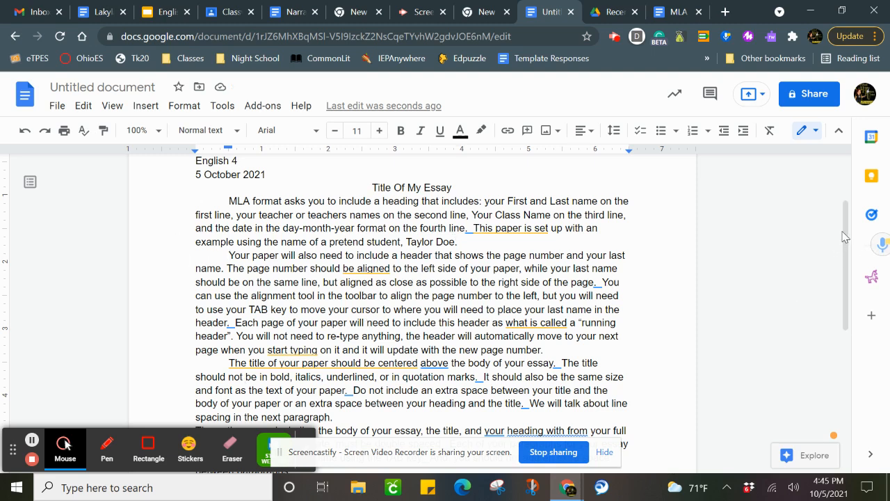
left_click_drag(842, 236, 860, 261)
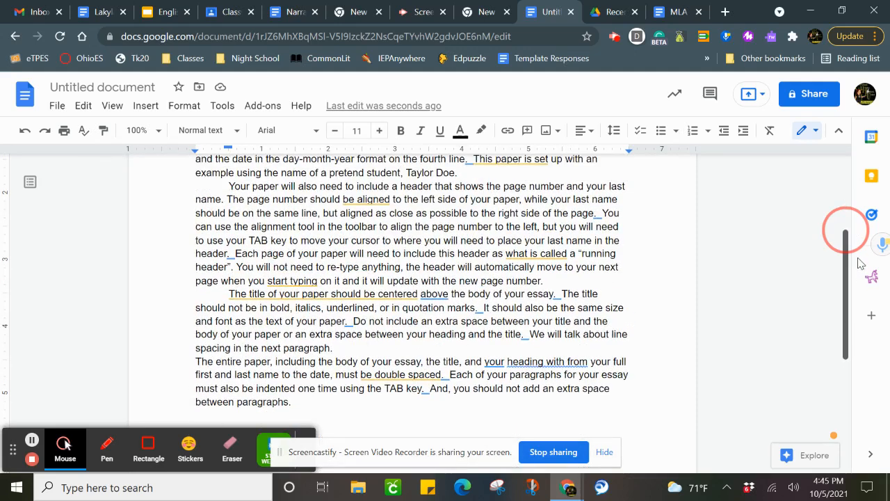
left_click(197, 361)
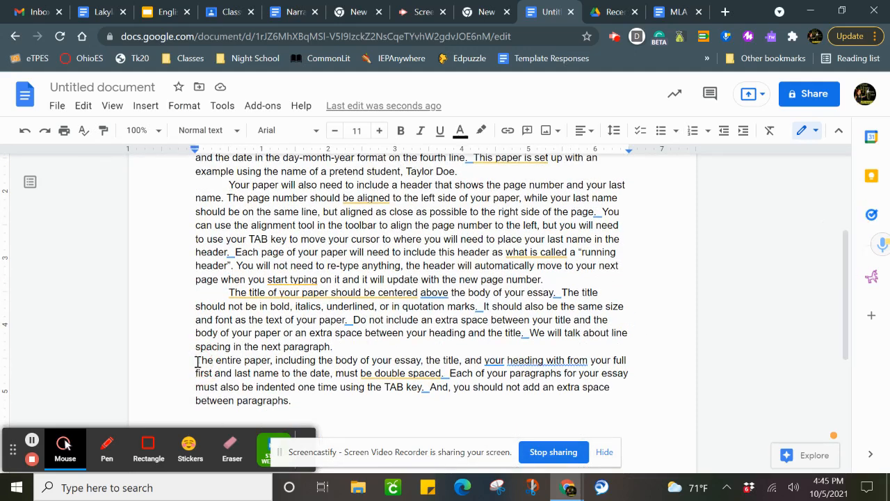
key("Tab")
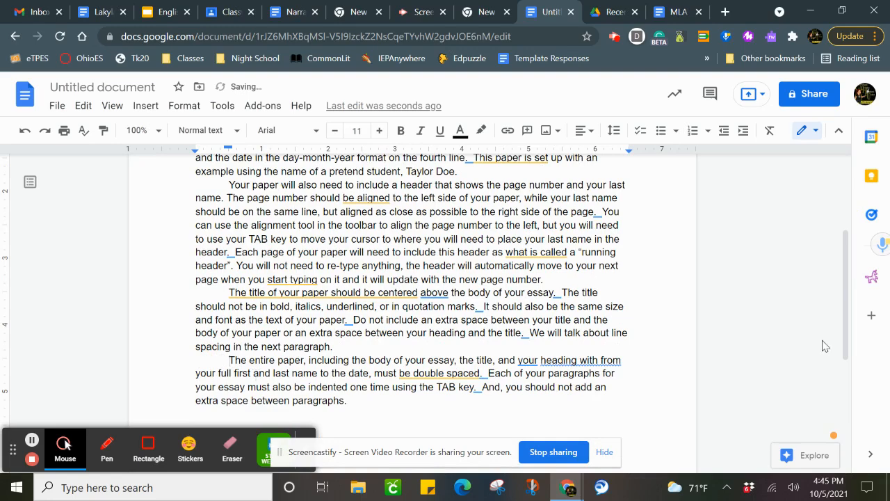
Apply double line spacing to the entire essay, from the student's name in the heading through the last body paragraph.
left_click(845, 291)
left_click_drag(845, 291, 844, 243)
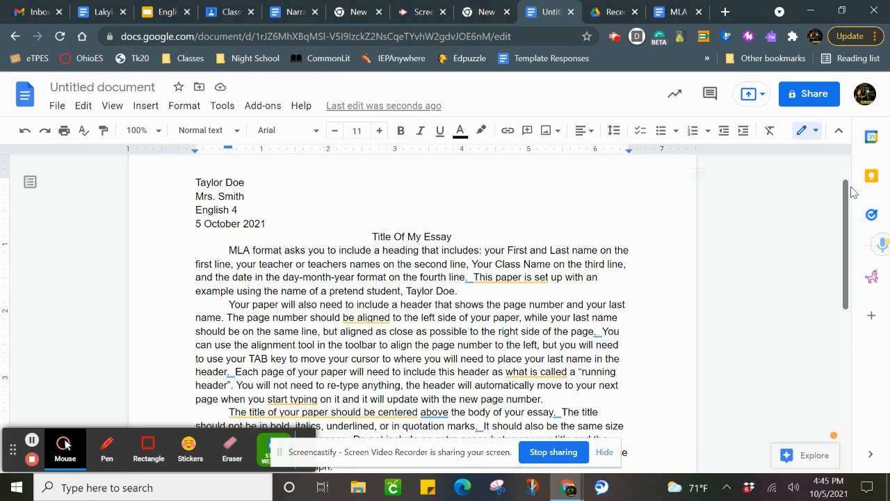
mouse_move(844, 200)
left_mouse_down()
mouse_move(858, 277)
mouse_move(841, 195)
mouse_move(845, 205)
left_mouse_up()
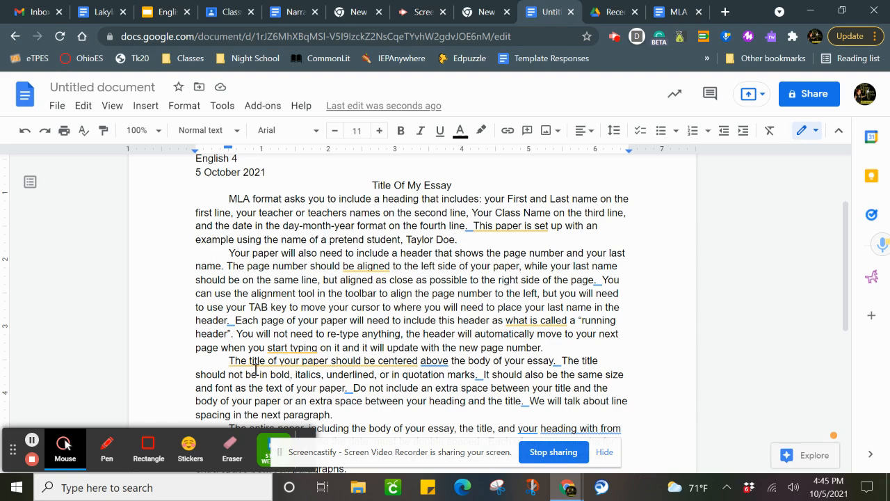
left_click_drag(849, 267, 841, 226)
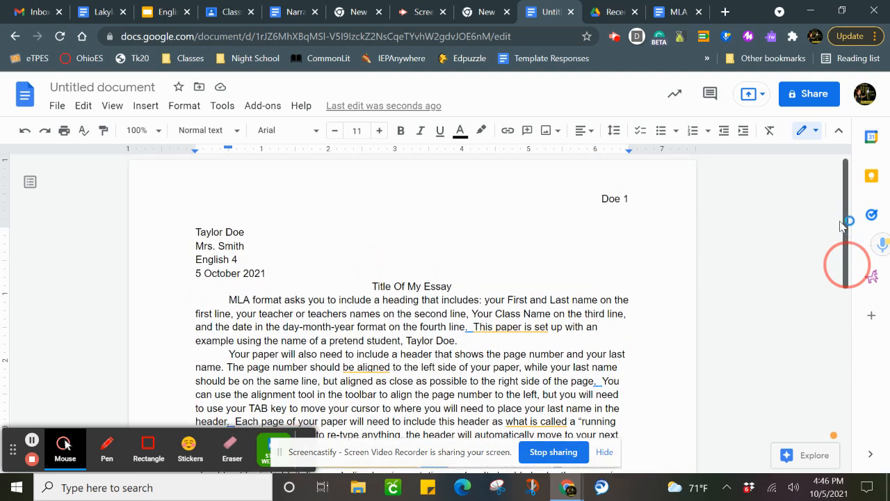
right_click(842, 226)
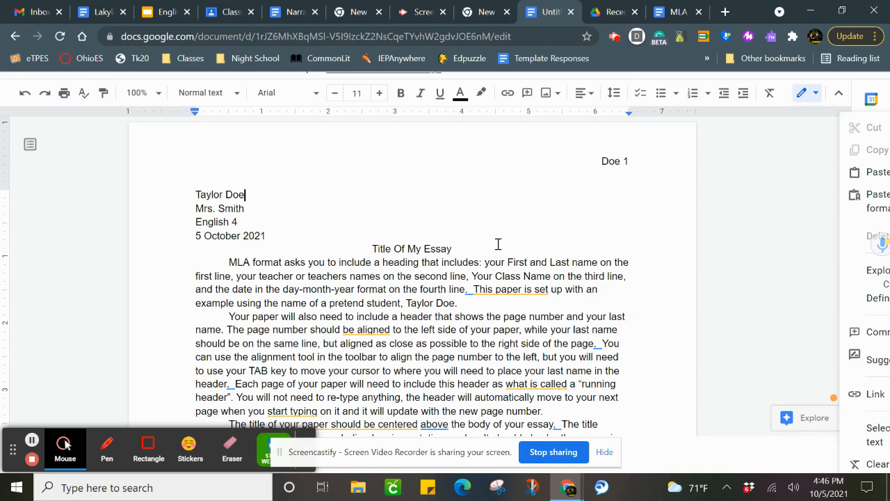
left_click(693, 248)
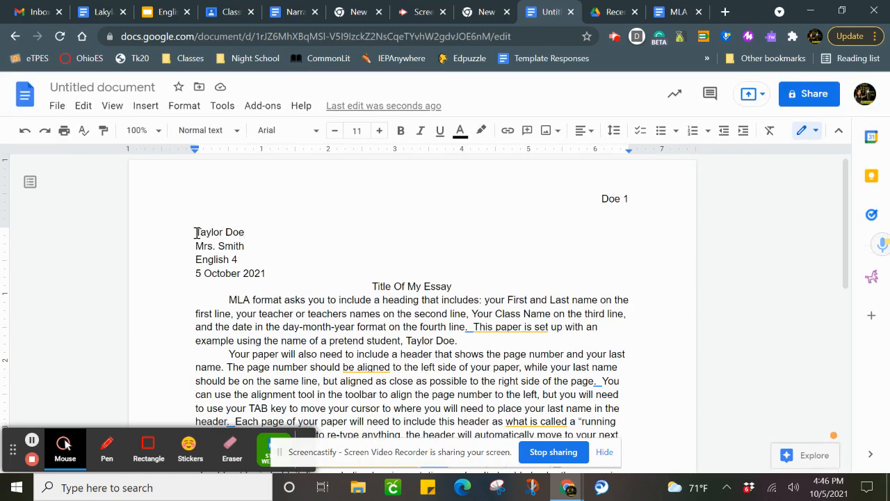
left_click_drag(197, 232, 423, 401)
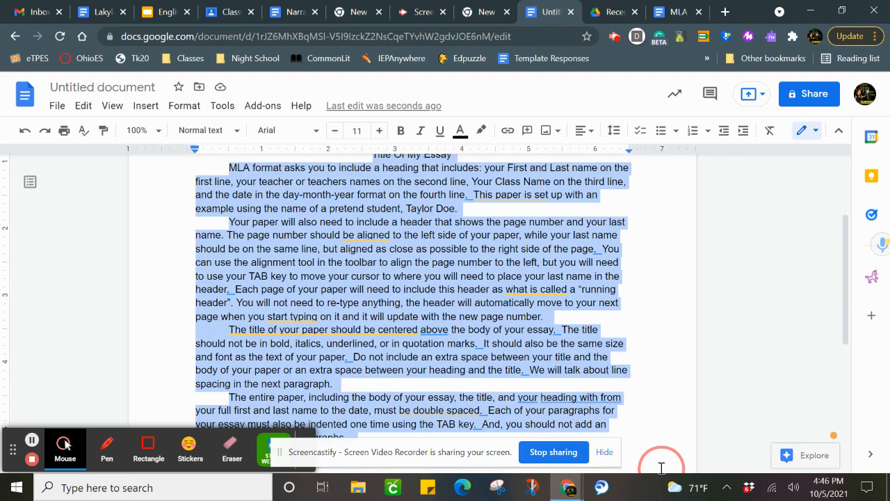
left_click_drag(848, 267, 826, 221)
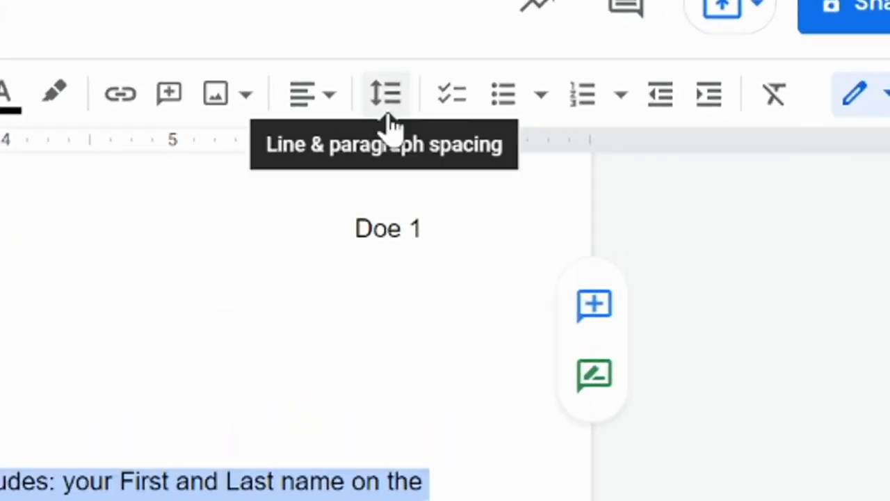
left_click(369, 73)
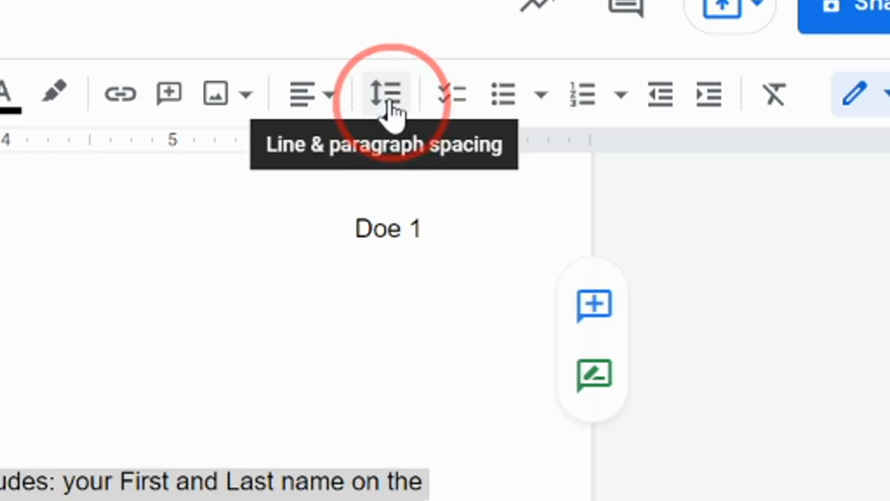
left_click(389, 111)
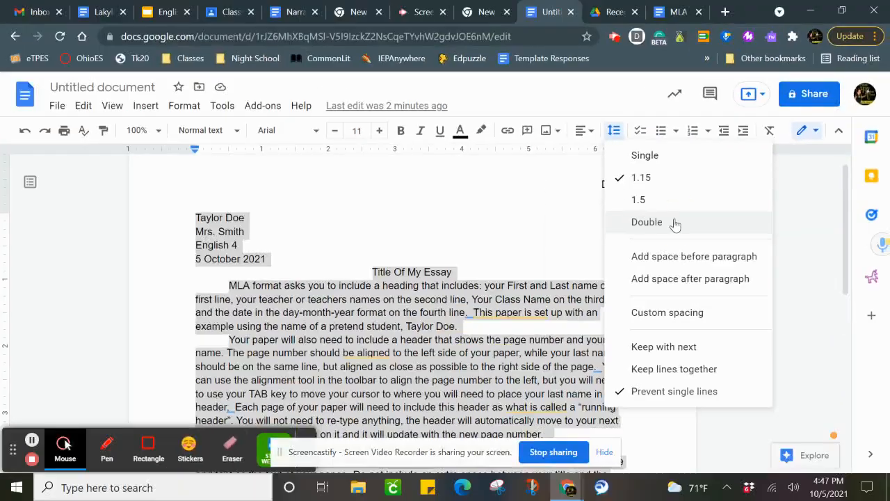
left_click(379, 311)
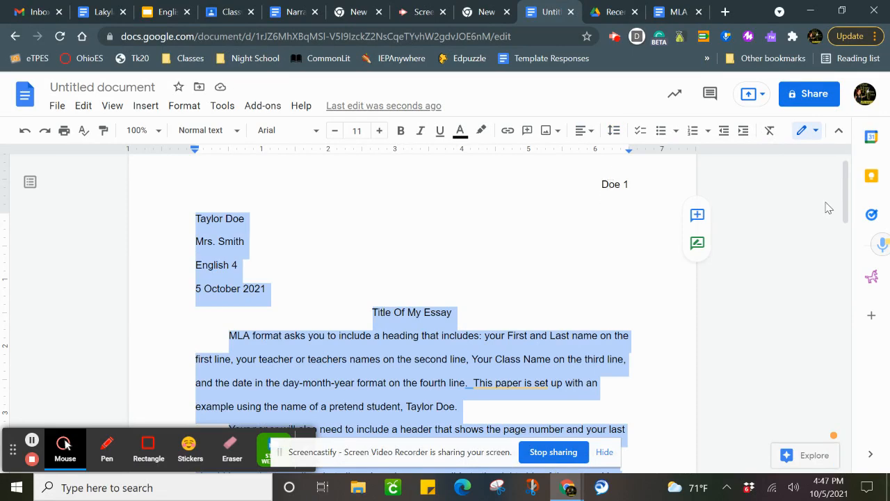
left_click(526, 313)
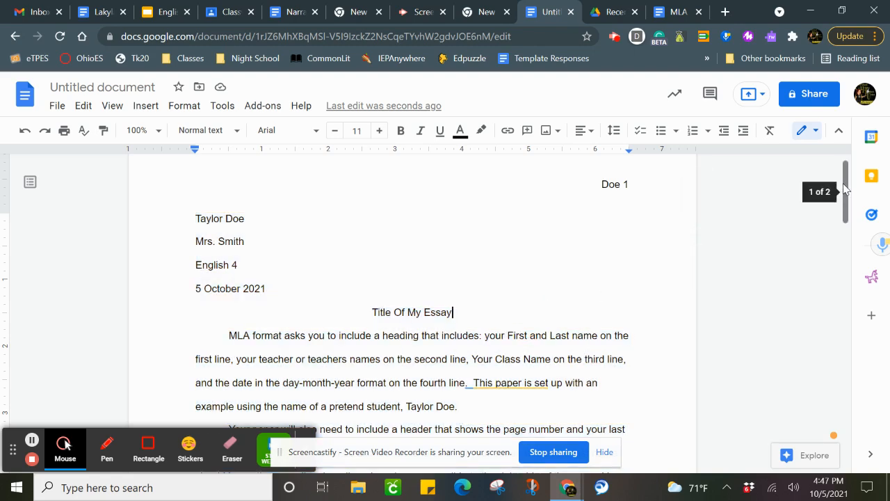
Review the line spacing of the heading, the centered title and the first body paragraphs.
left_click_drag(846, 190, 844, 210)
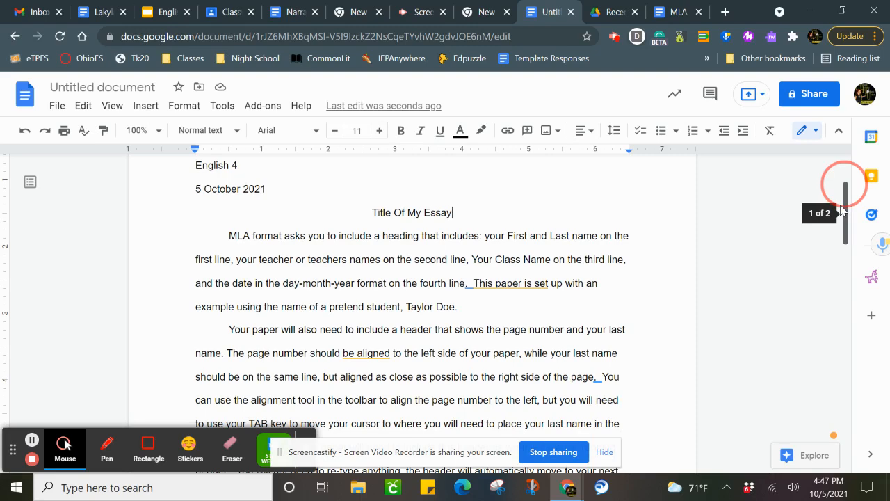
left_click_drag(842, 209, 843, 193)
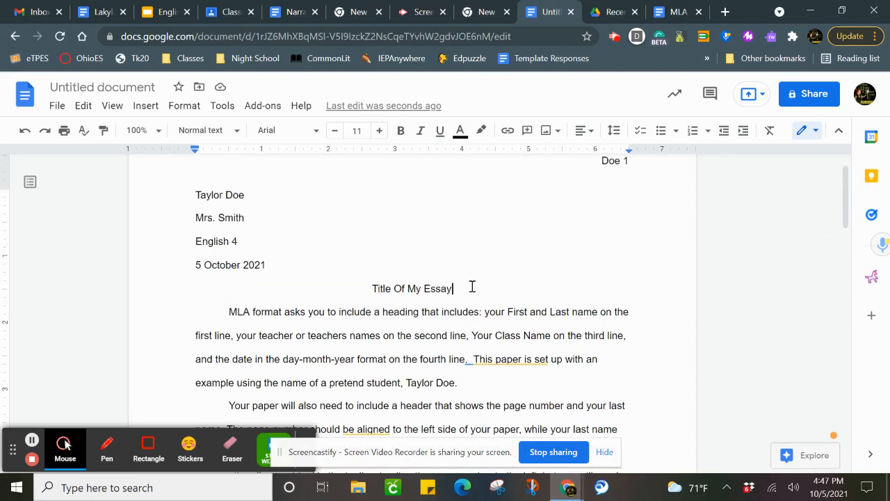
left_click_drag(460, 288, 373, 288)
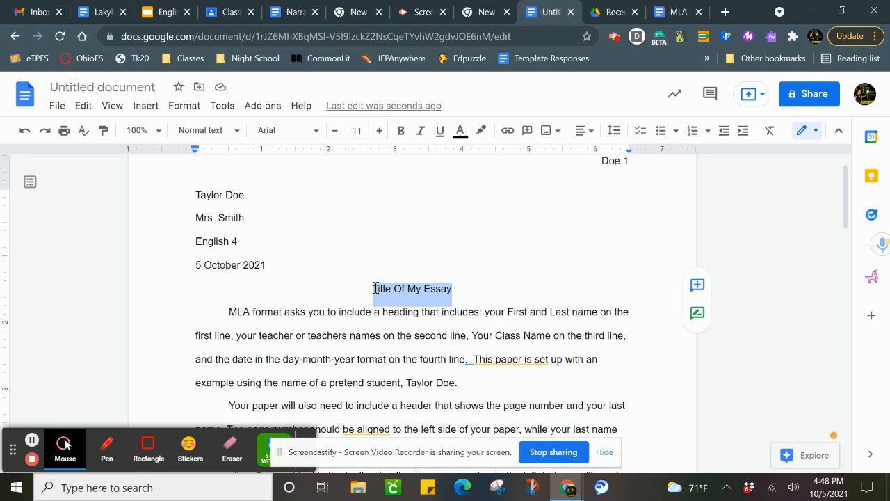
left_click(467, 302)
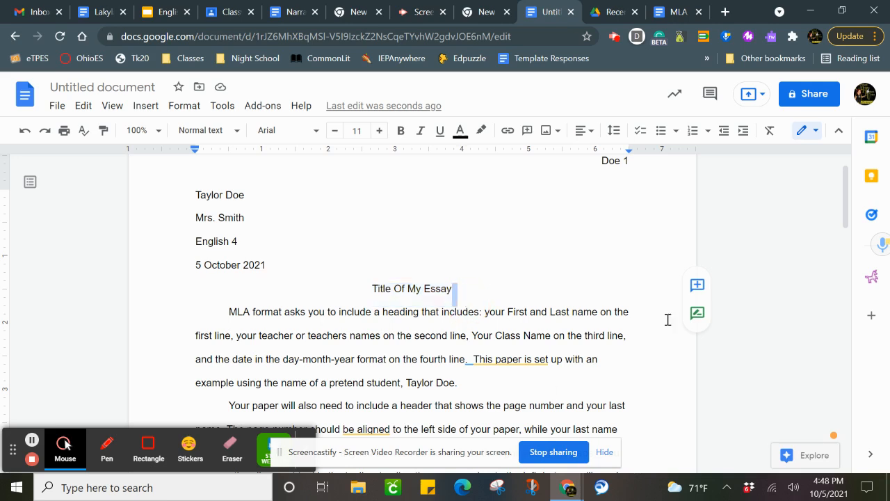
mouse_move(848, 179)
left_mouse_down()
mouse_move(846, 300)
mouse_move(848, 166)
left_mouse_up()
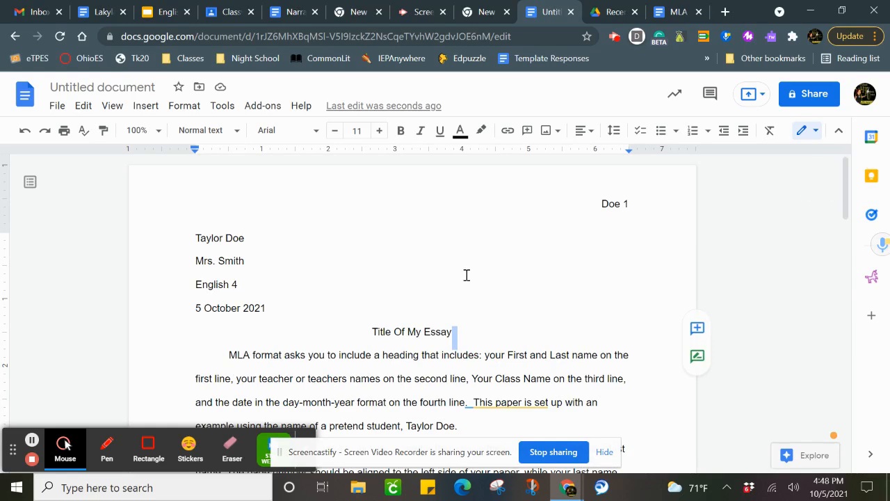